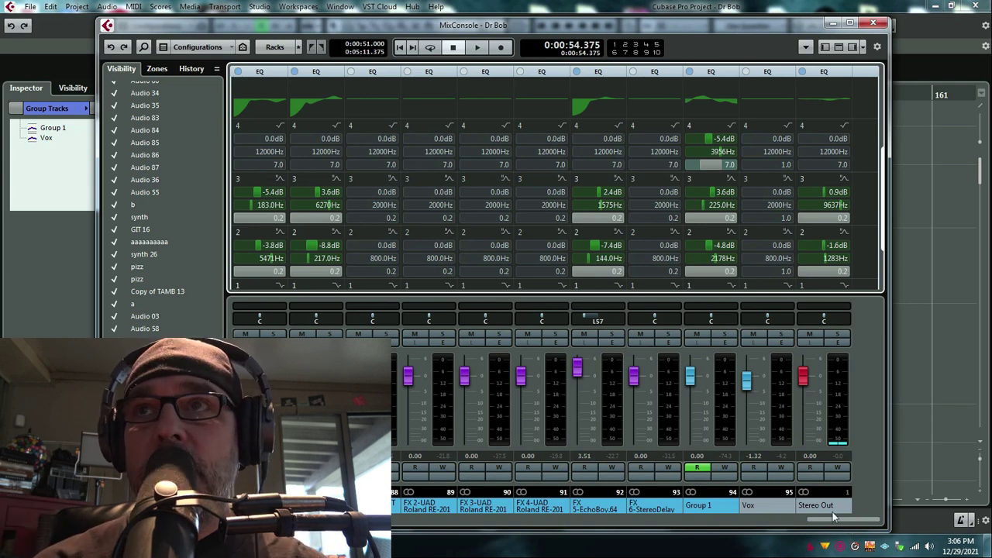
Play the song and mute, then unmute the Vox group to compare the mix with and without vocals
{"action": "key", "text": "space"}
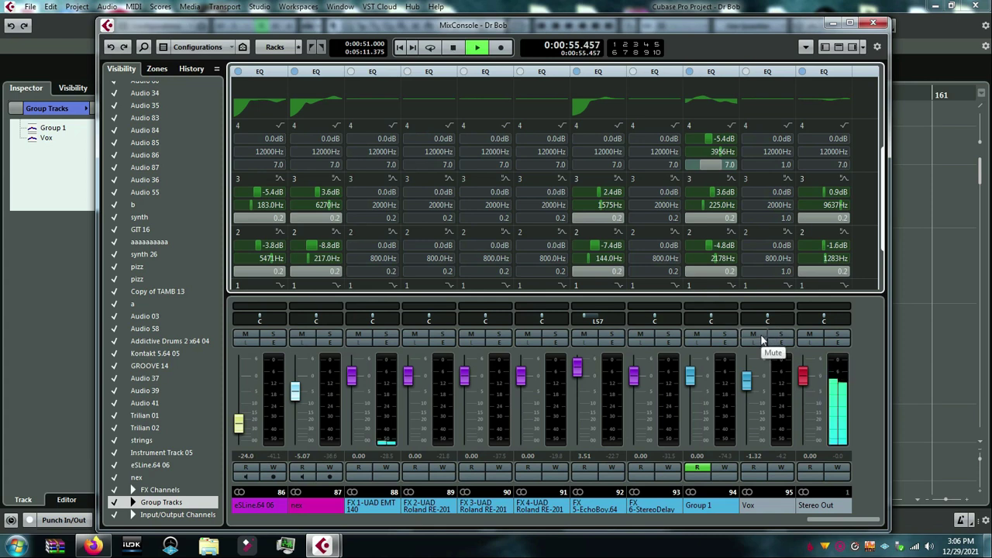
{"action": "left_click", "coordinate": [756, 335]}
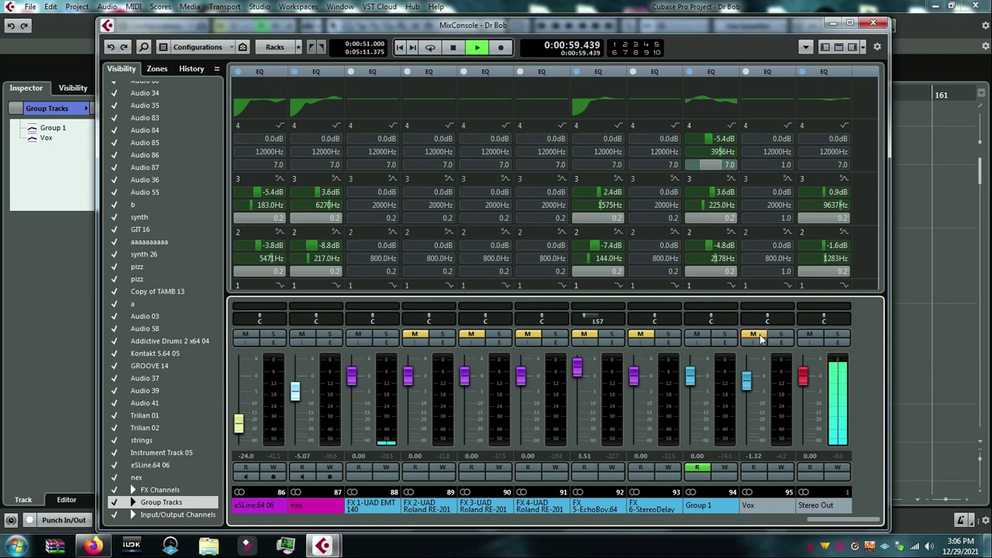
{"action": "left_click", "coordinate": [754, 334]}
Raise the Vox group's fader to about 1.12 dB while the song plays
{"action": "mouse_move", "coordinate": [751, 380]}
{"action": "left_mouse_down"}
{"action": "mouse_move", "coordinate": [750, 447]}
{"action": "mouse_move", "coordinate": [749, 382]}
{"action": "left_mouse_up"}
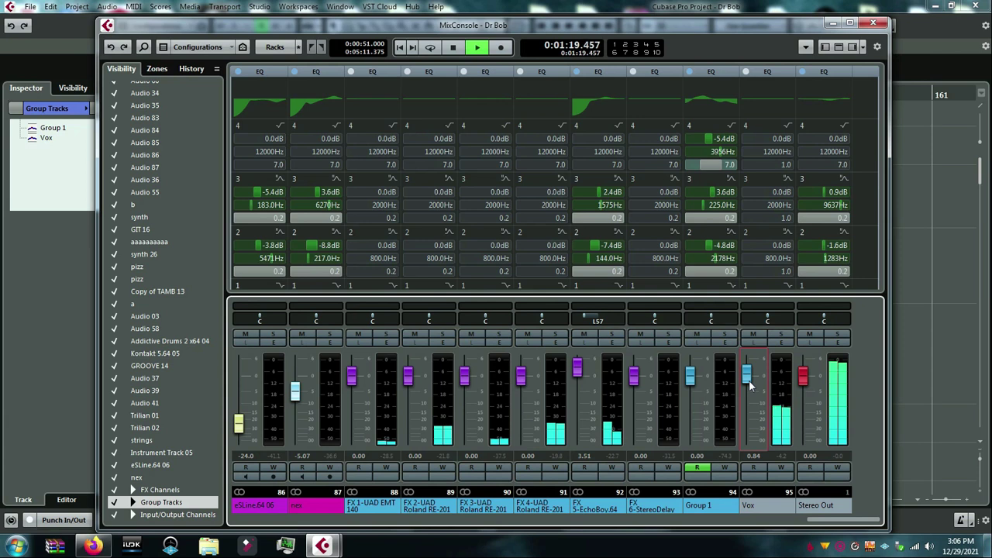
{"action": "scroll", "coordinate": [749, 380], "scroll_direction": "up", "scroll_amount": 1}
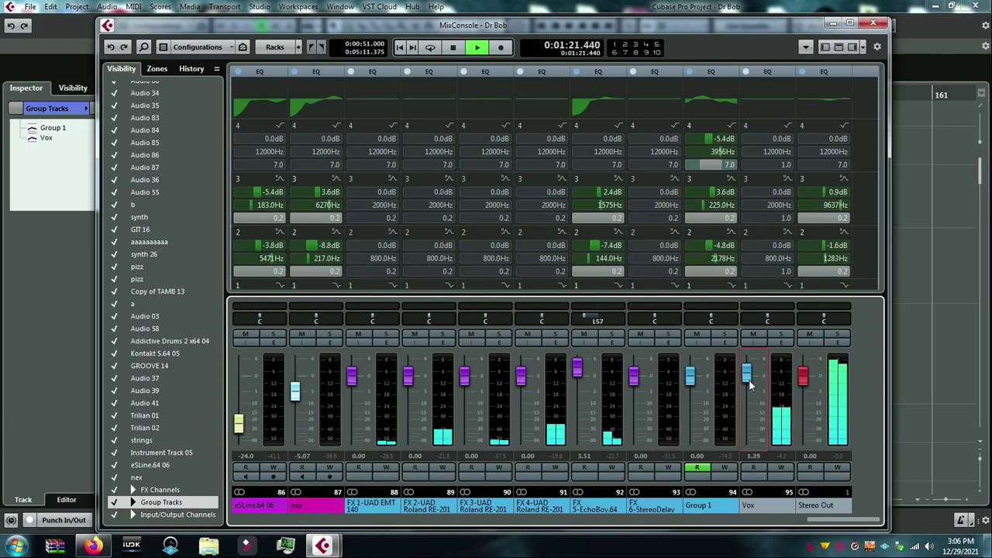
{"action": "scroll", "coordinate": [749, 380], "scroll_direction": "down", "scroll_amount": 1}
Load Slate Digital's Virtual Mix Rack into the first insert slot of the Vox group
{"action": "left_click", "coordinate": [773, 71]}
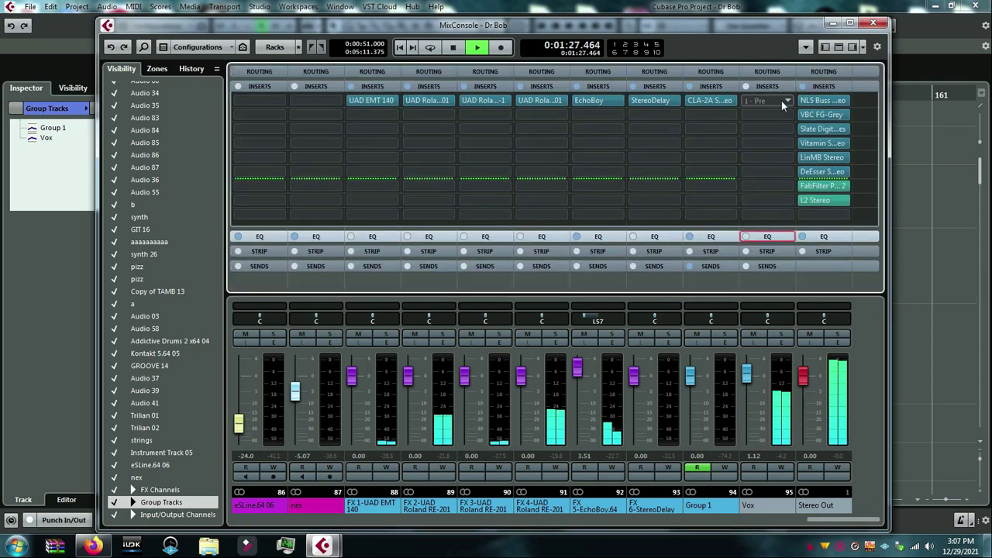
{"action": "left_click", "coordinate": [778, 102]}
{"action": "scroll", "coordinate": [791, 288], "scroll_direction": "down", "scroll_amount": 3}
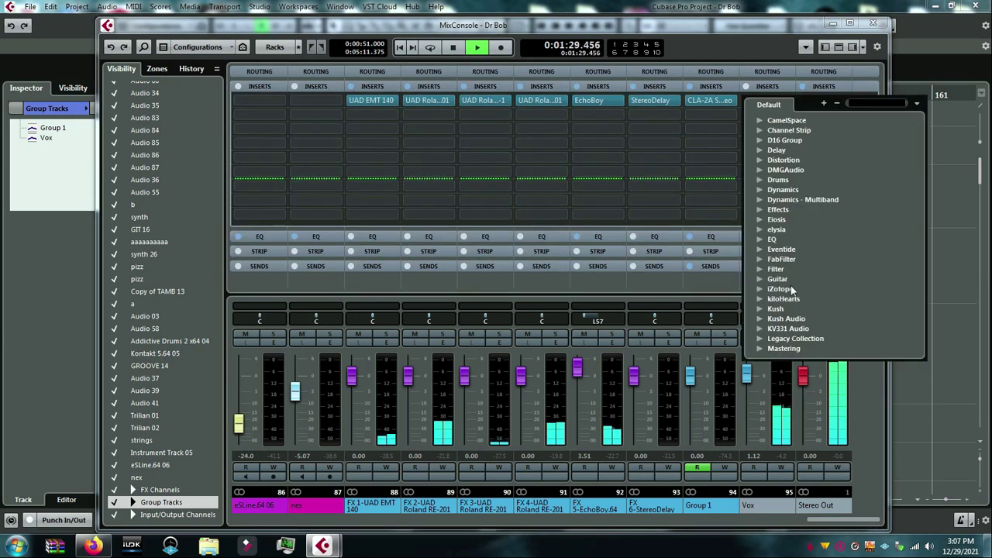
{"action": "scroll", "coordinate": [802, 330], "scroll_direction": "down", "scroll_amount": 4}
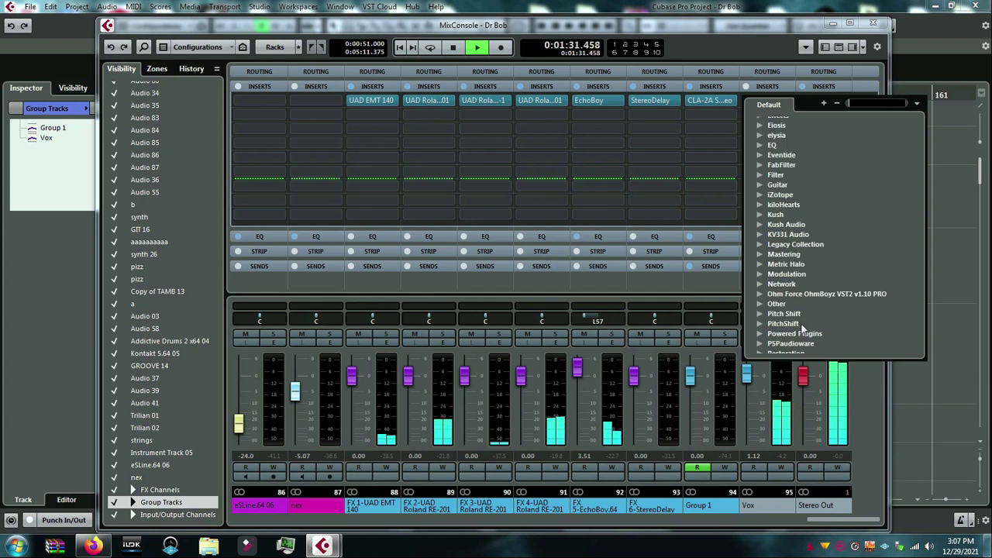
{"action": "left_click", "coordinate": [789, 338]}
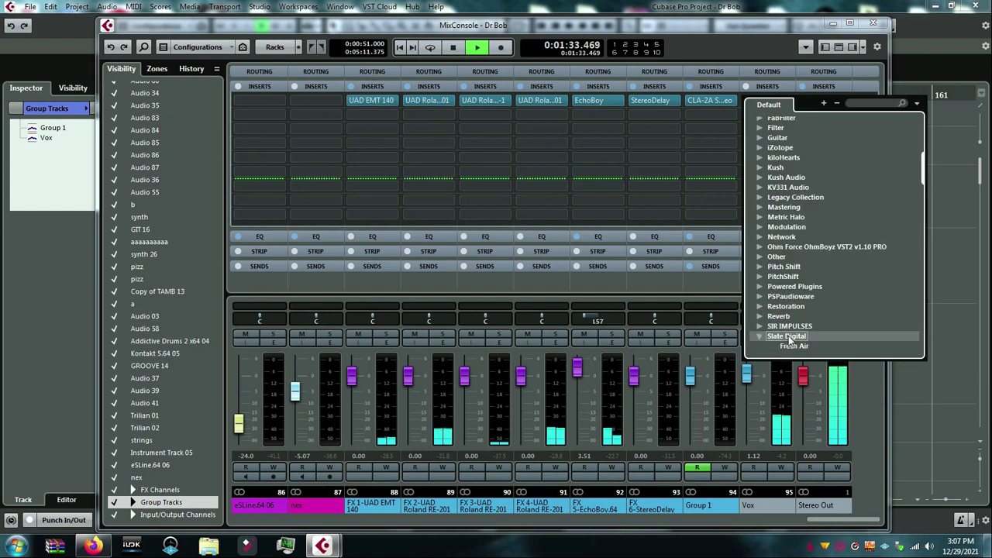
{"action": "left_click", "coordinate": [791, 338]}
{"action": "left_click", "coordinate": [801, 321]}
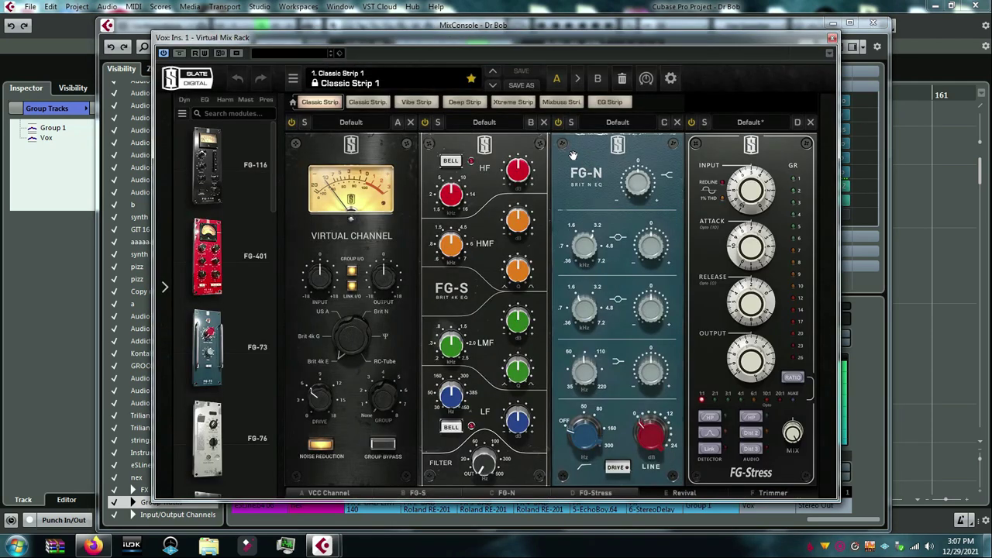
Remove the Virtual Channel, FG-S, FG-N, FG-Stress and Revival modules, leaving only the Trimmer, and close the plug-in window
{"action": "left_click", "coordinate": [410, 122]}
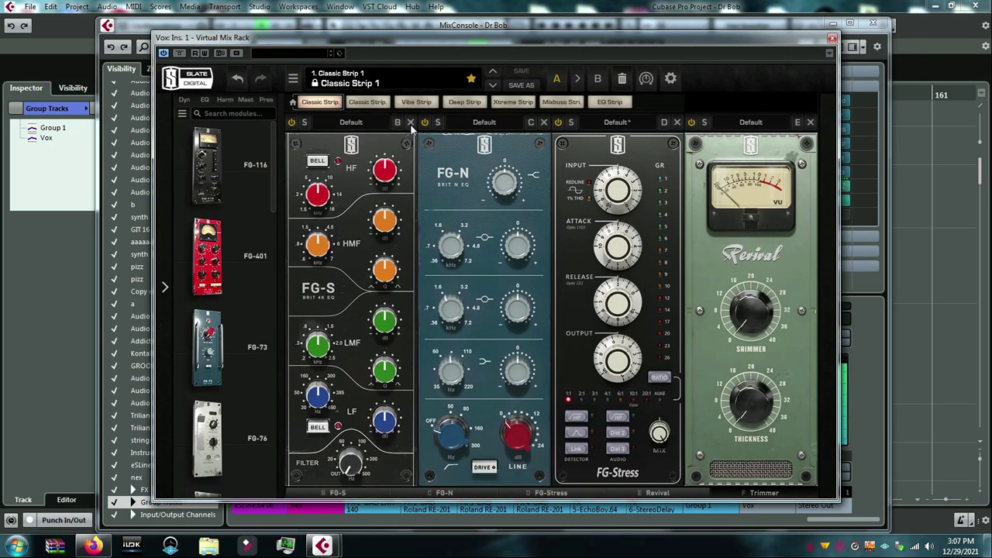
{"action": "left_click", "coordinate": [410, 123]}
{"action": "left_click", "coordinate": [410, 122]}
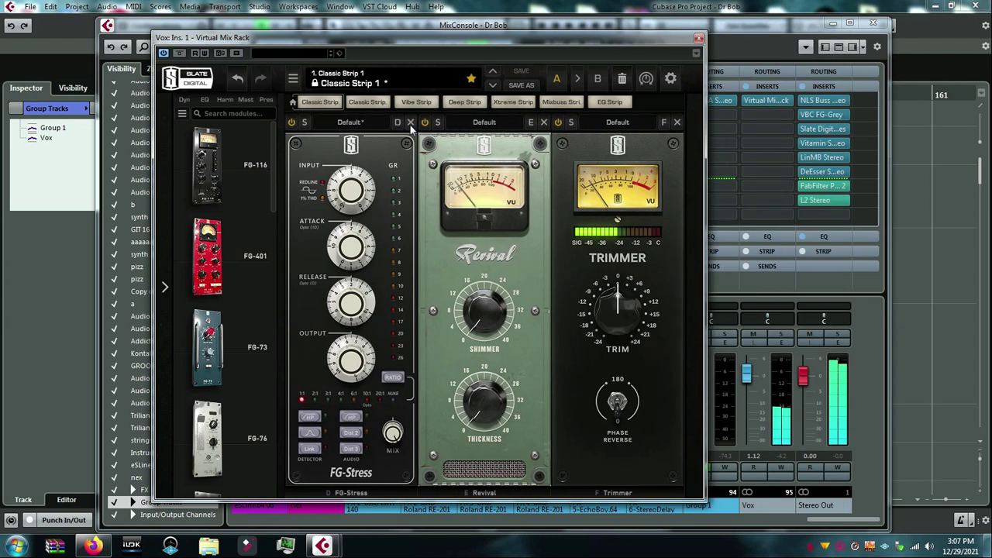
{"action": "left_click", "coordinate": [410, 123]}
{"action": "left_click", "coordinate": [409, 123]}
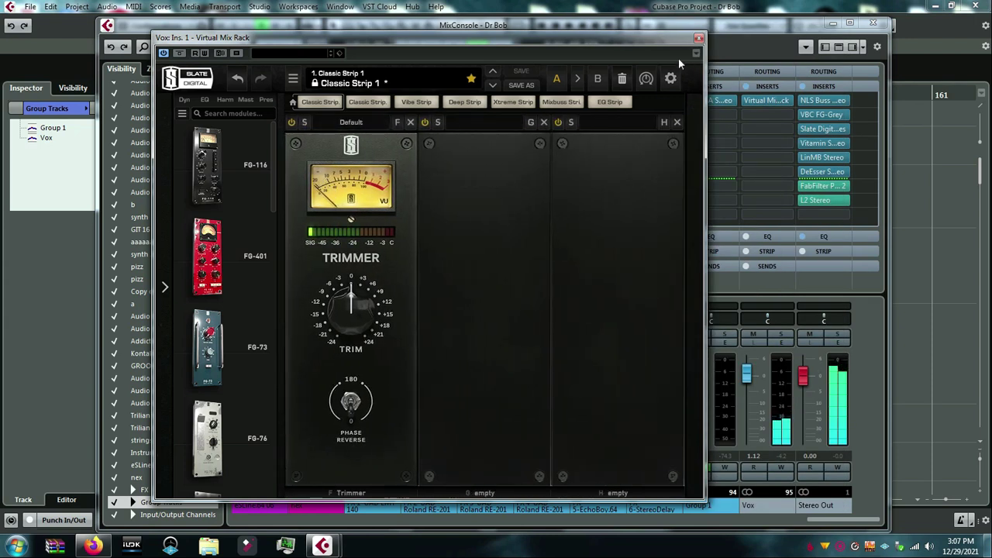
{"action": "left_click", "coordinate": [698, 38]}
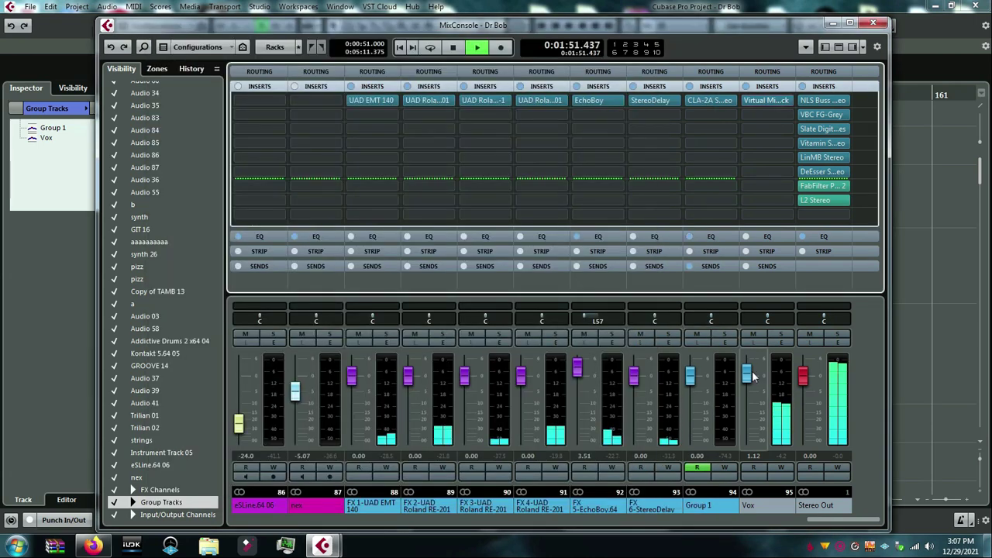
Fine-tune the Vox group's fader to about -0.18 dB by ear, and stop playback
{"action": "left_click", "coordinate": [752, 379], "text": "ctrl"}
{"action": "scroll", "coordinate": [752, 379], "scroll_direction": "up", "scroll_amount": 1}
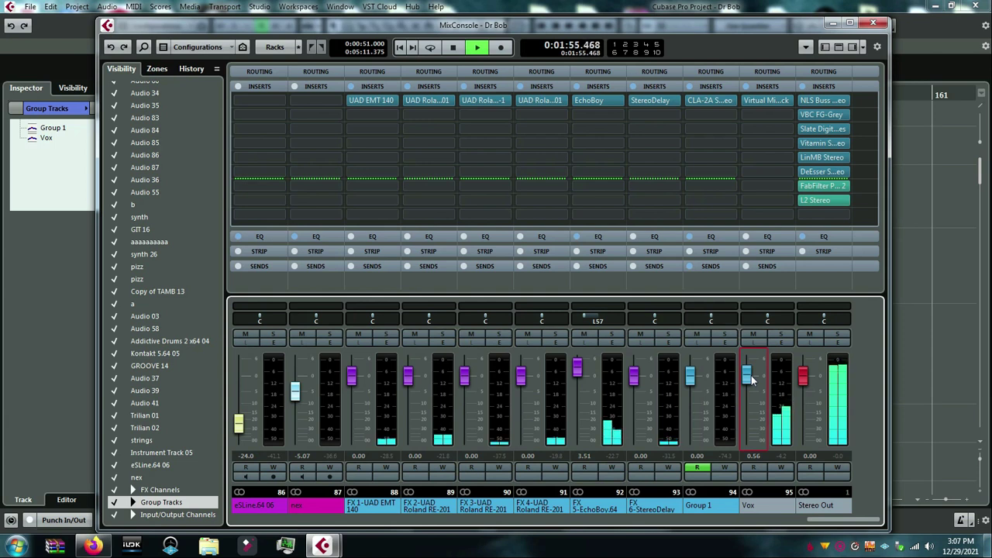
{"action": "left_click", "coordinate": [752, 379], "text": "ctrl"}
{"action": "scroll", "coordinate": [751, 381], "scroll_direction": "down", "scroll_amount": 1}
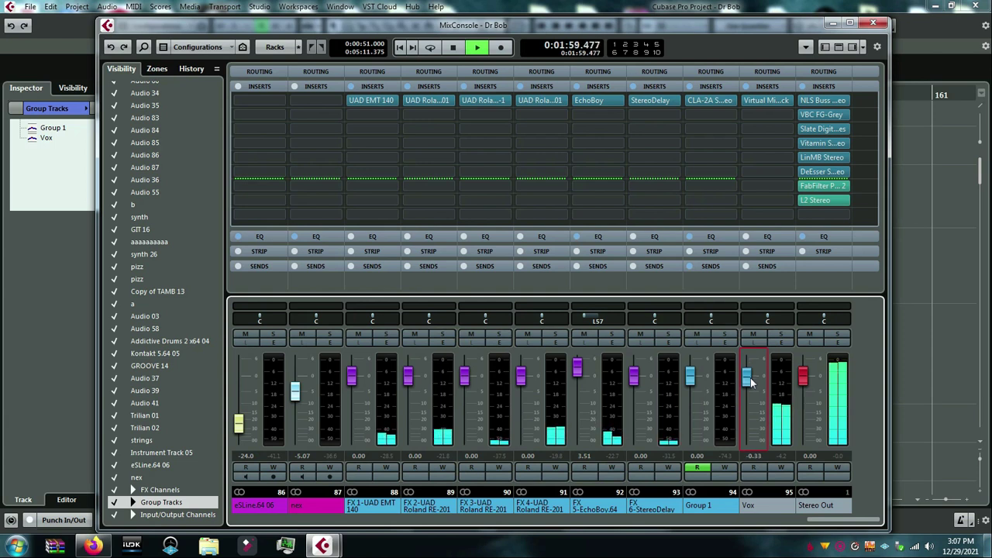
{"action": "scroll", "coordinate": [750, 384], "scroll_direction": "down", "scroll_amount": 1}
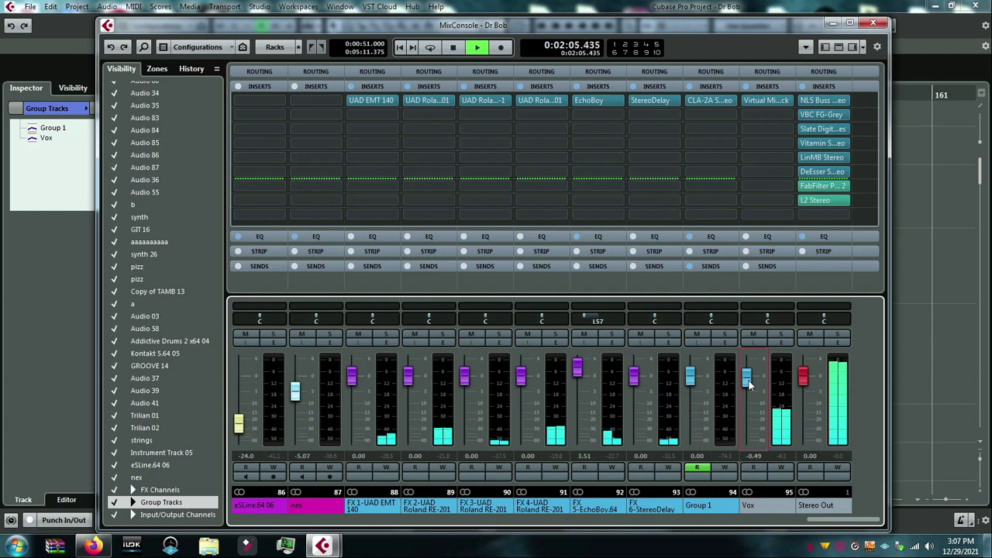
{"action": "scroll", "coordinate": [750, 384], "scroll_direction": "up", "scroll_amount": 2}
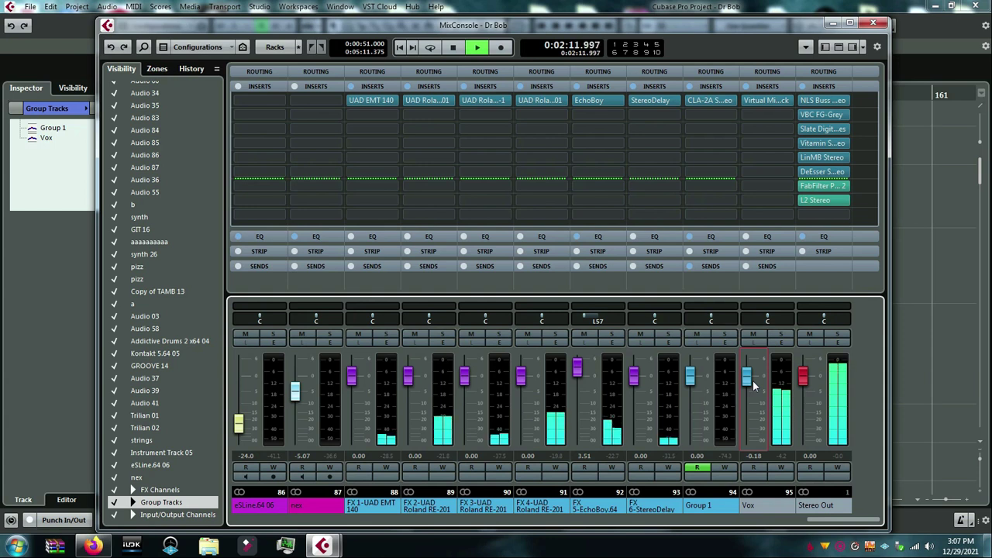
{"action": "key", "text": "space"}
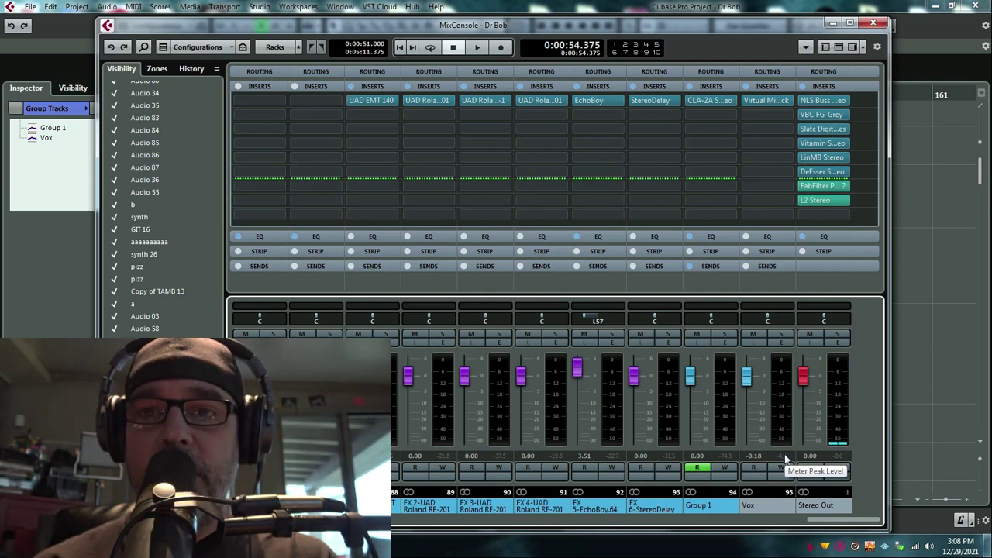
Move the playback position to about bar 65 in the project and audition that section with the MixConsole open
{"action": "left_click", "coordinate": [902, 411]}
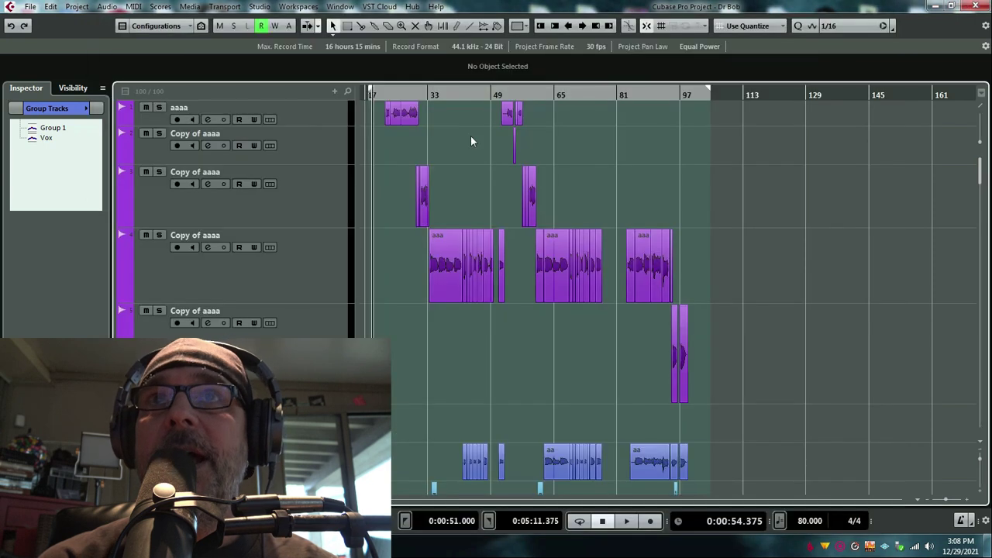
{"action": "left_click", "coordinate": [553, 94]}
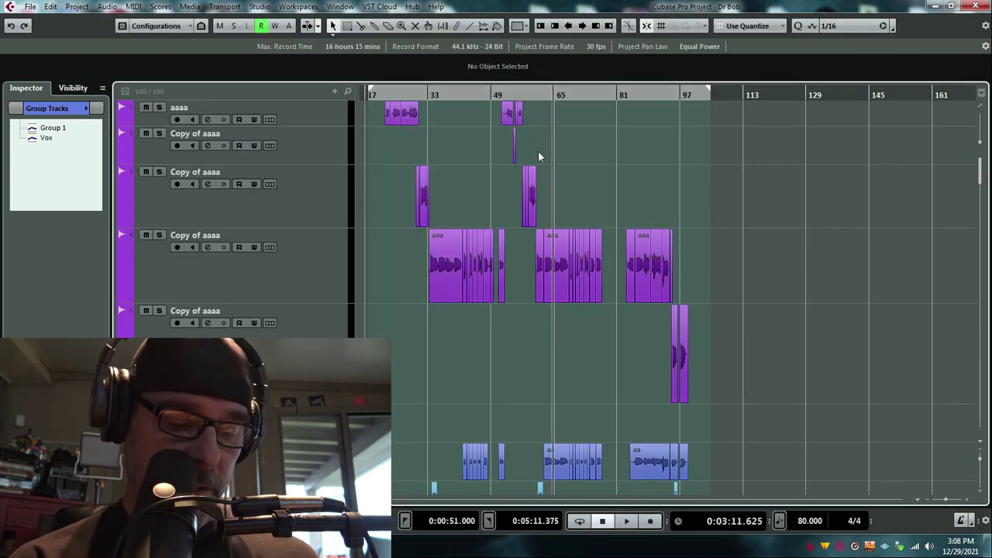
{"action": "key", "text": "F3"}
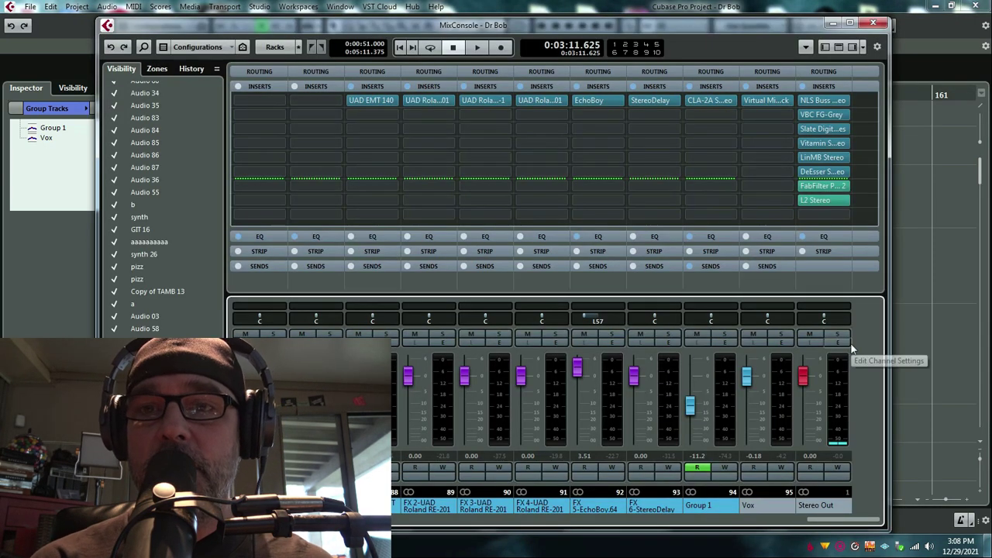
{"action": "key", "text": "space"}
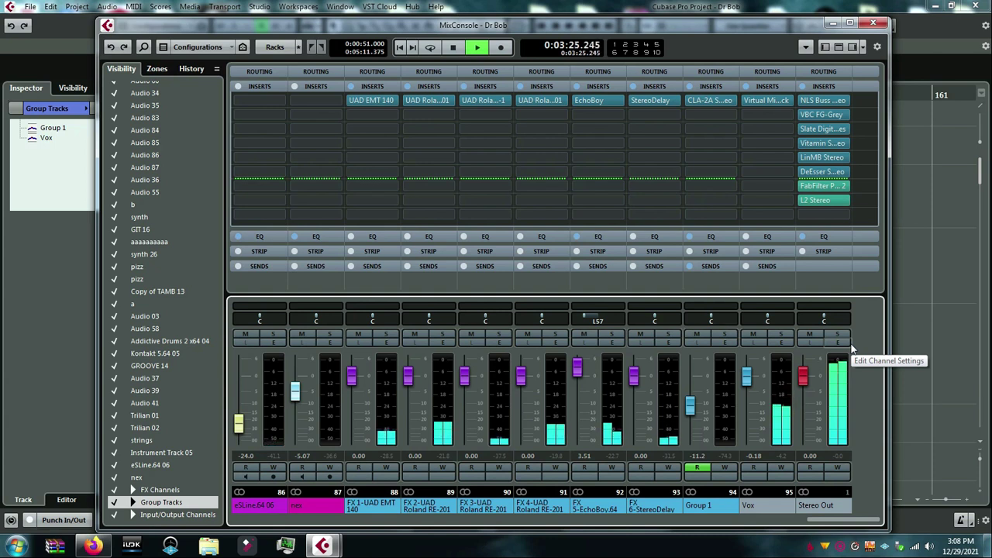
{"action": "key", "text": "space"}
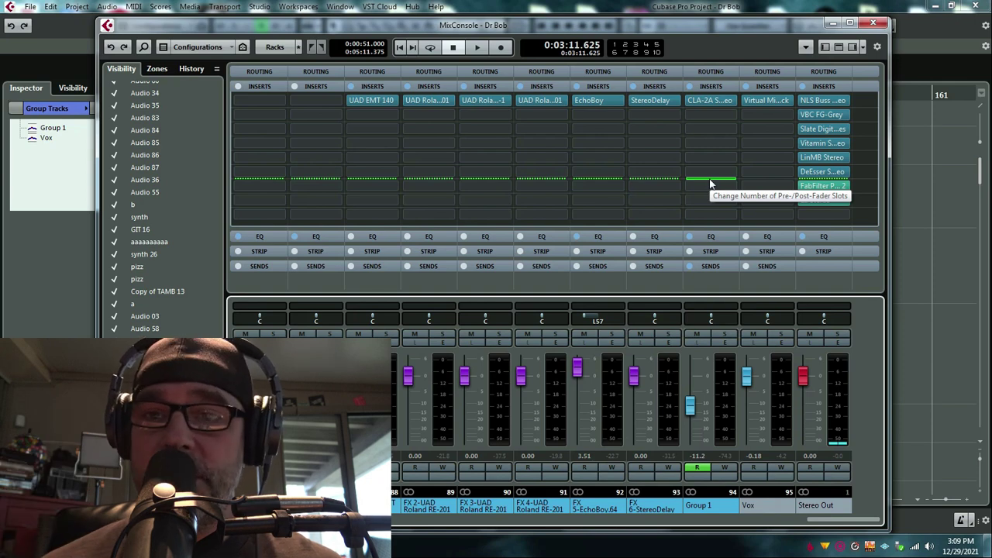
Set the Trimmer's trim on the Vox group to +1.05 dB and close the Virtual Mix Rack window
{"action": "left_click", "coordinate": [763, 102]}
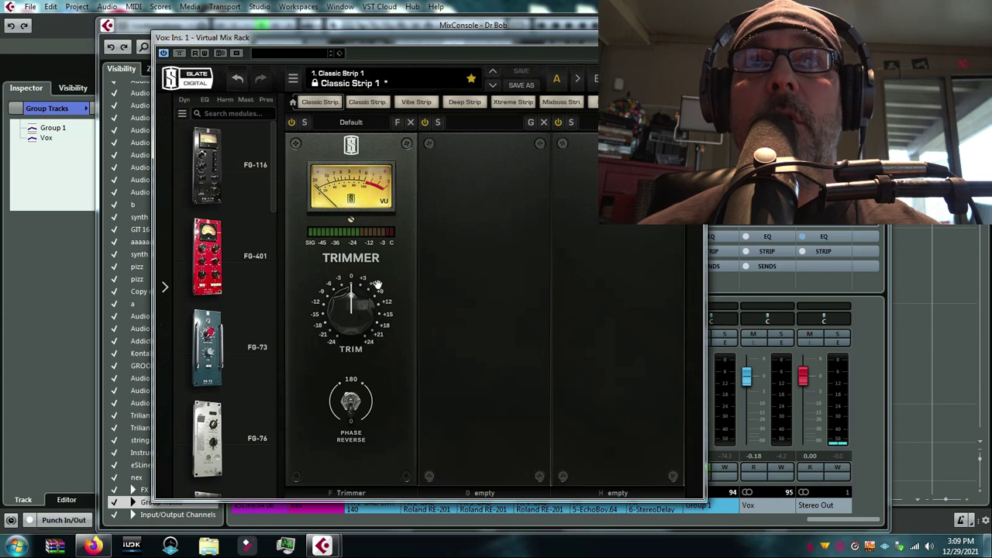
{"action": "left_click_drag", "start_coordinate": [357, 296], "coordinate": [357, 295]}
{"action": "scroll", "coordinate": [356, 294], "scroll_direction": "up", "scroll_amount": 2}
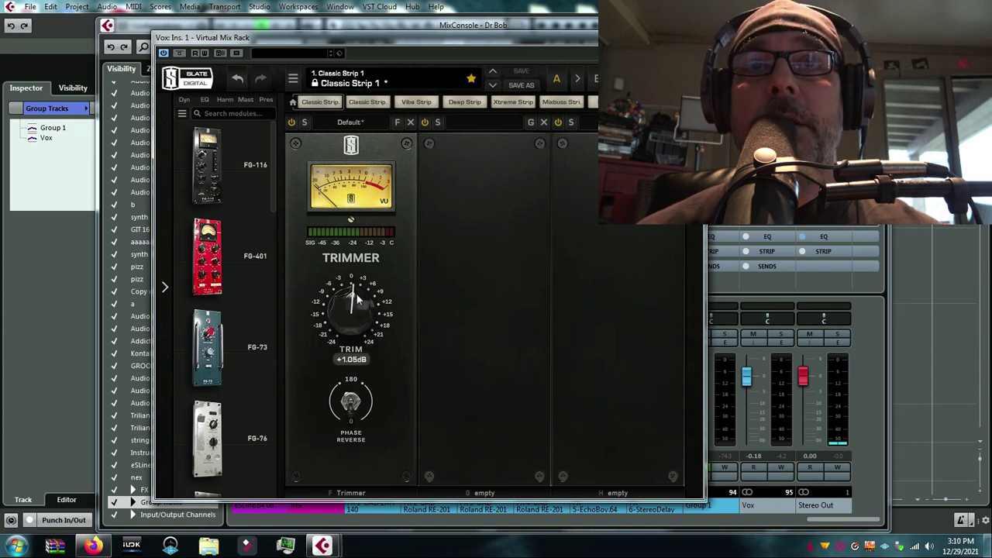
{"action": "left_click", "coordinate": [956, 306]}
{"action": "left_click", "coordinate": [699, 37]}
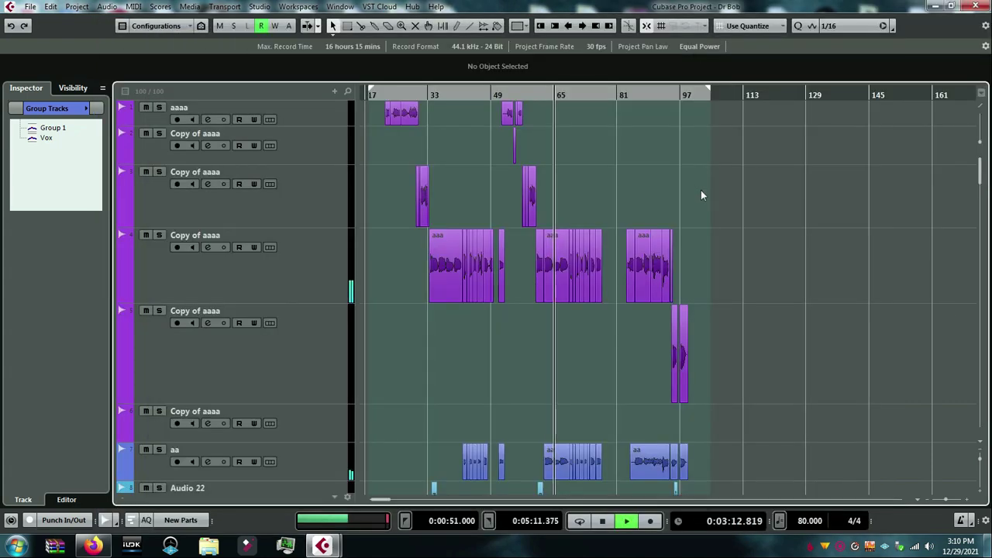
Audition the section near bar 65 with the MixConsole open, and dismiss the Windows color scheme prompt
{"action": "key", "text": "F3"}
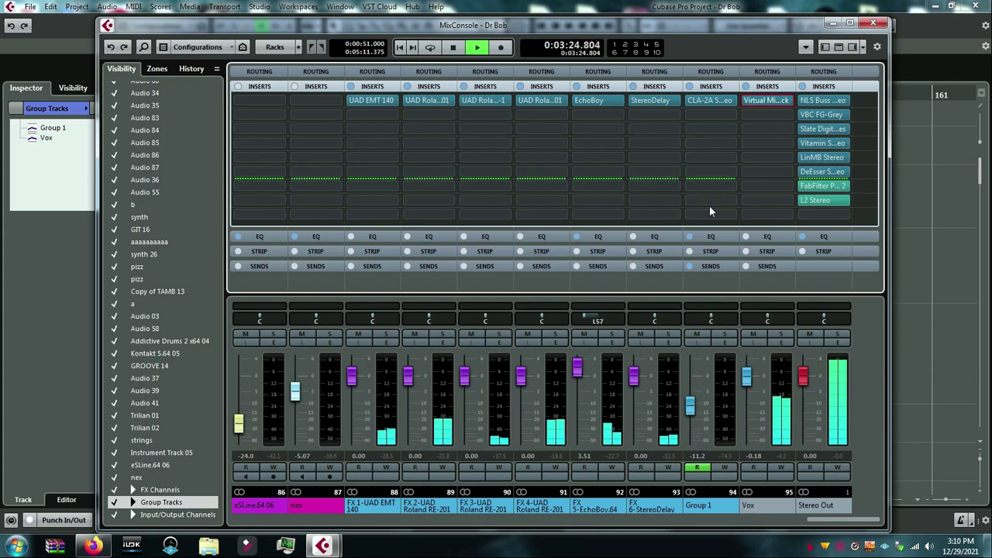
{"action": "key", "text": "space"}
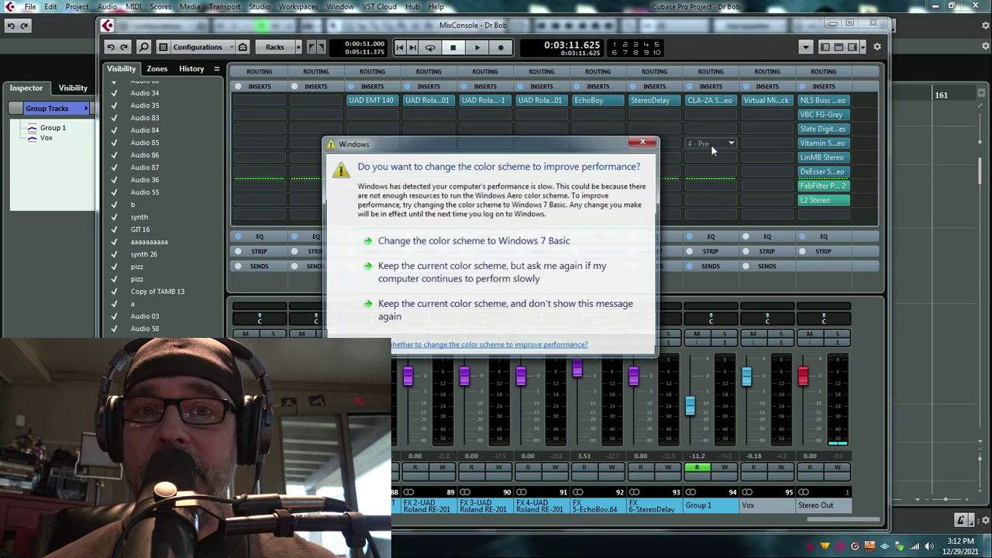
{"action": "left_click", "coordinate": [655, 144]}
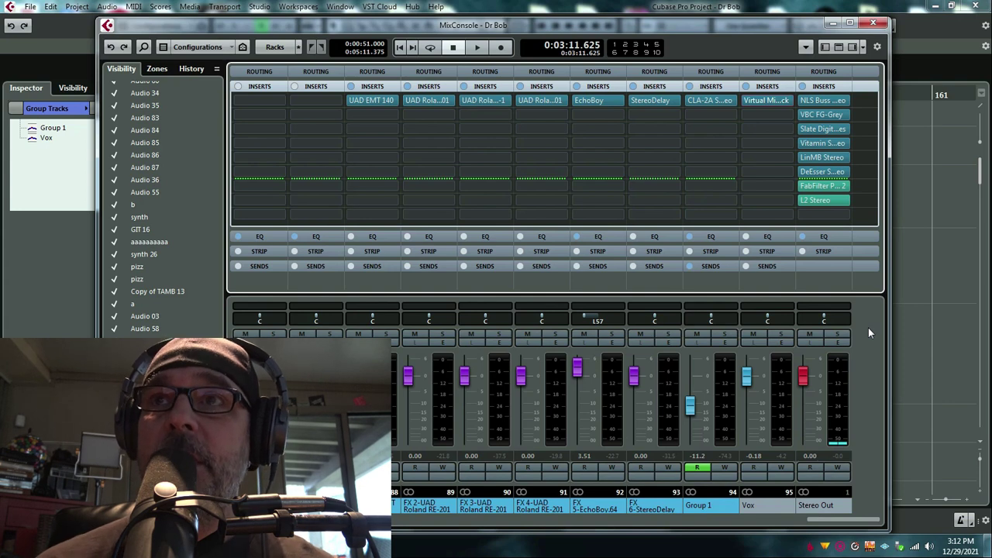
{"action": "left_click", "coordinate": [756, 422]}
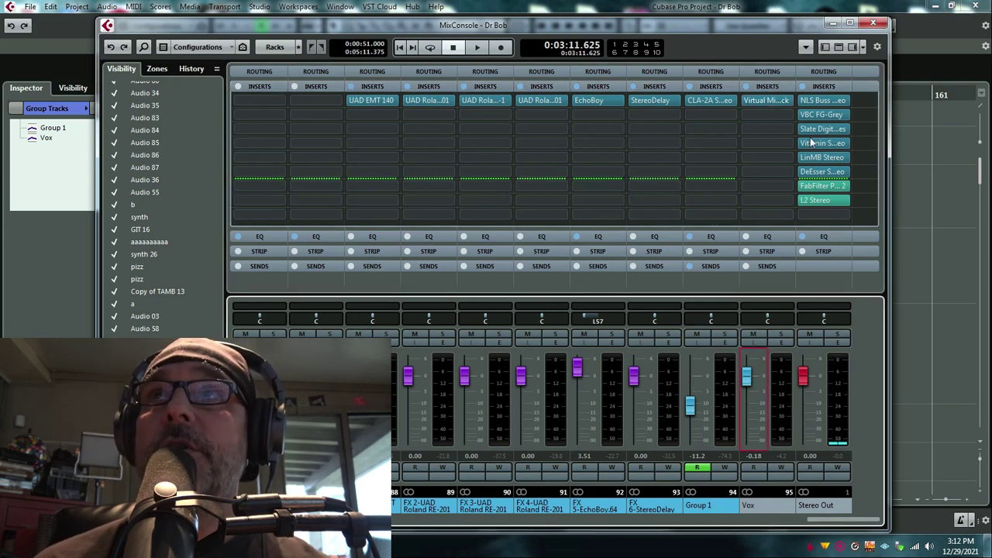
Reset the Trimmer's trim on the Vox group to 0 dB and replay the section for comparison
{"action": "left_click", "coordinate": [760, 99]}
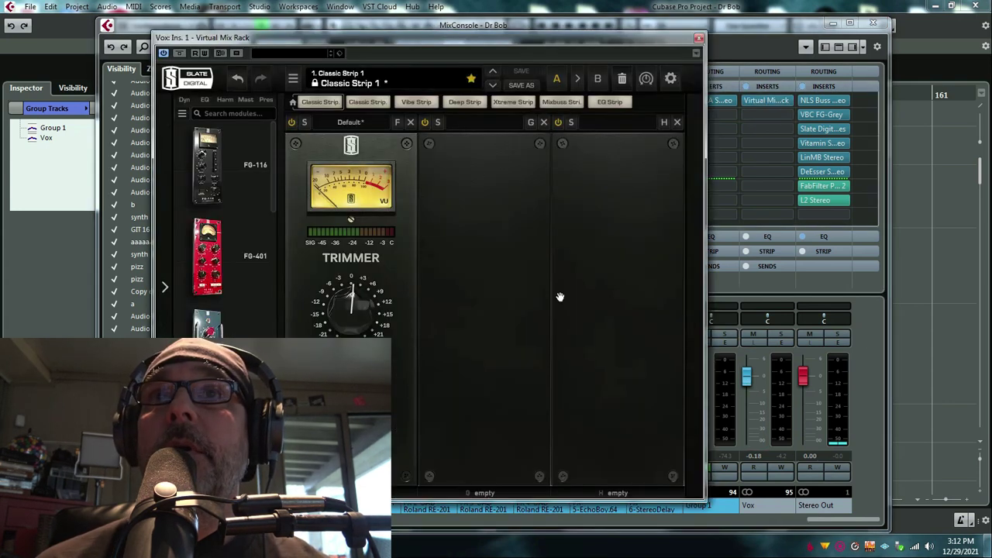
{"action": "double_click", "coordinate": [349, 300]}
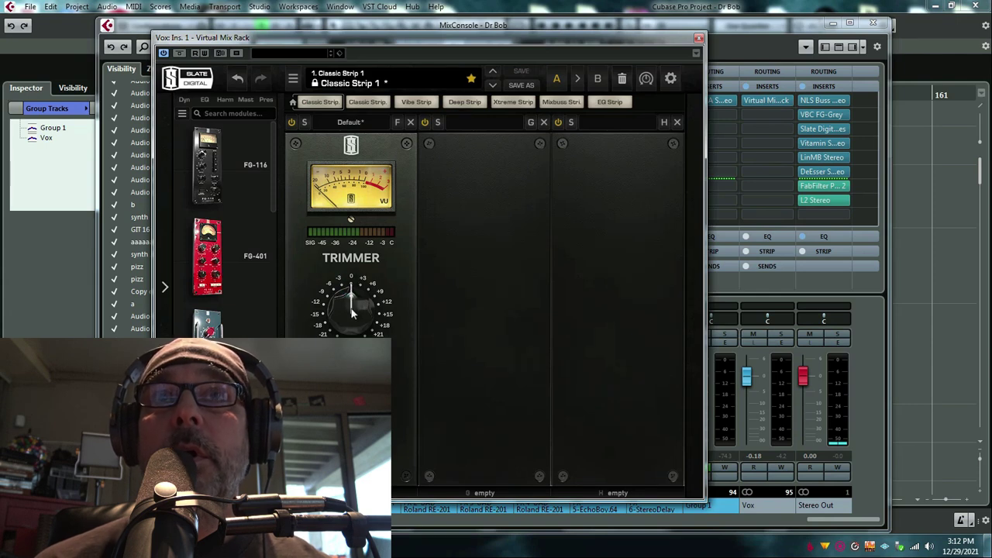
{"action": "left_click", "coordinate": [699, 37]}
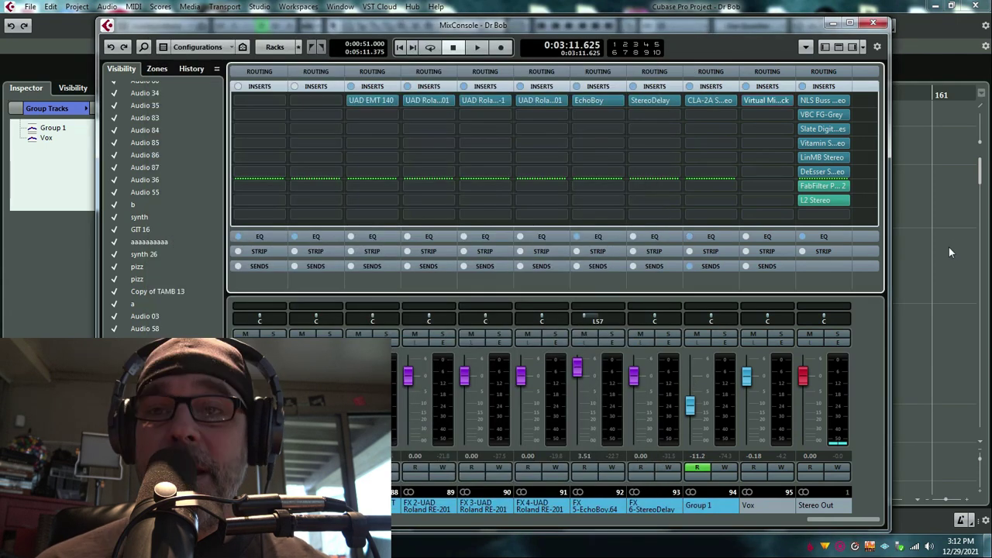
{"action": "key", "text": "F3"}
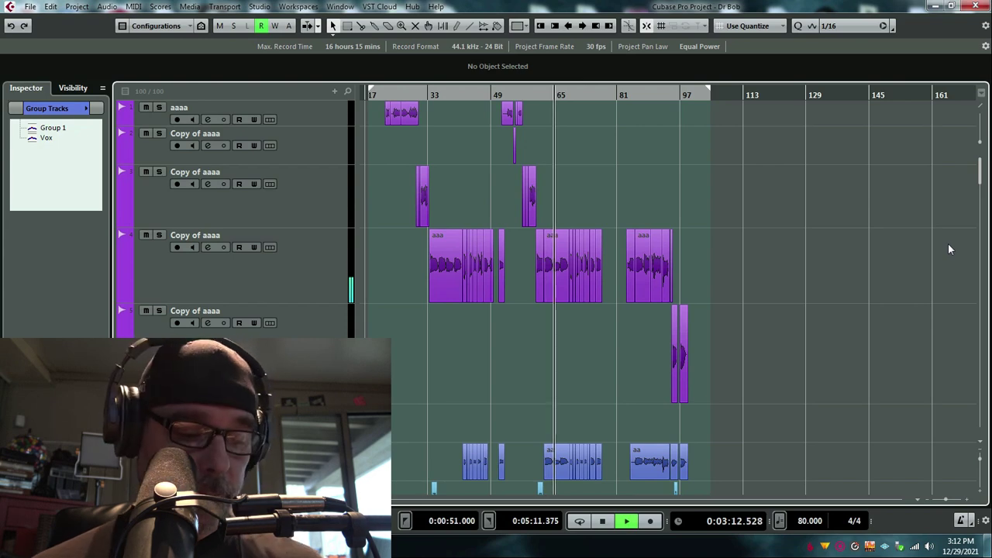
{"action": "key", "text": "F3"}
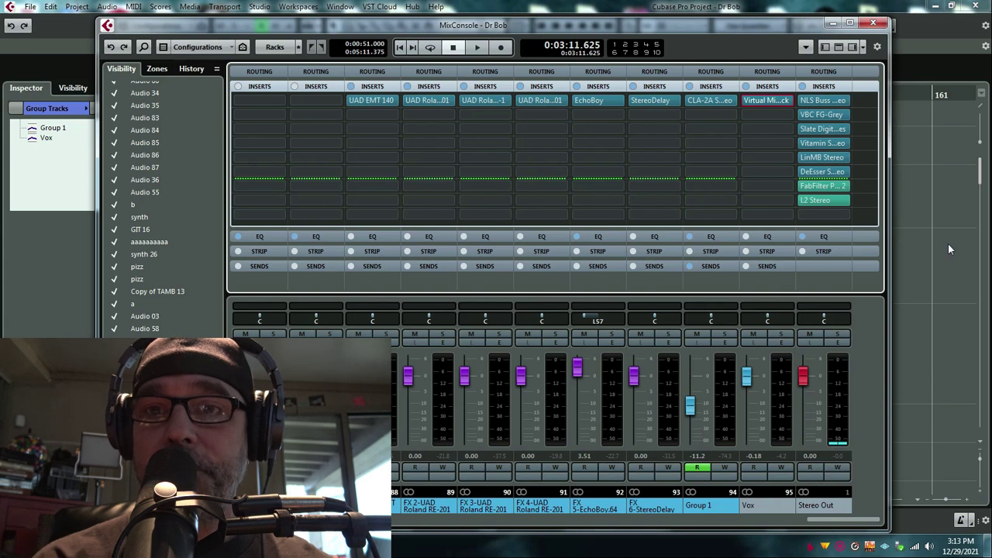
Raise the Trimmer's trim on the Vox group back to +1.05 dB and close the plug-in window
{"action": "left_click", "coordinate": [758, 100]}
{"action": "scroll", "coordinate": [348, 309], "scroll_direction": "up", "scroll_amount": 2}
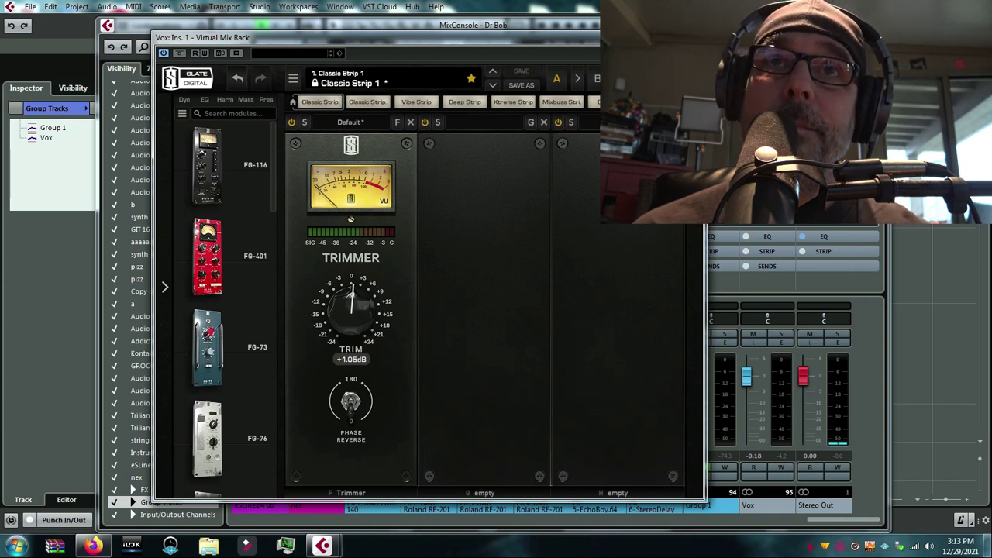
{"action": "key", "text": "Escape"}
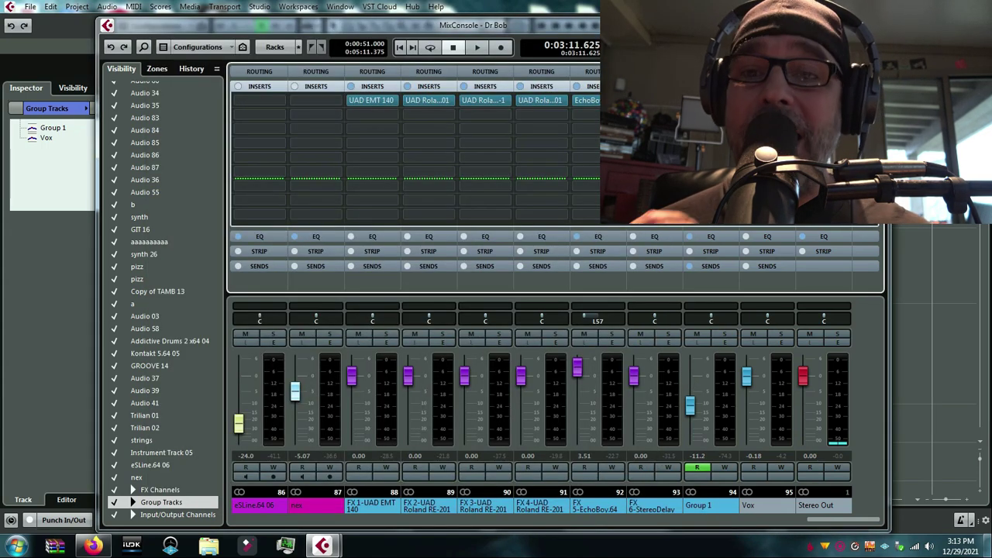